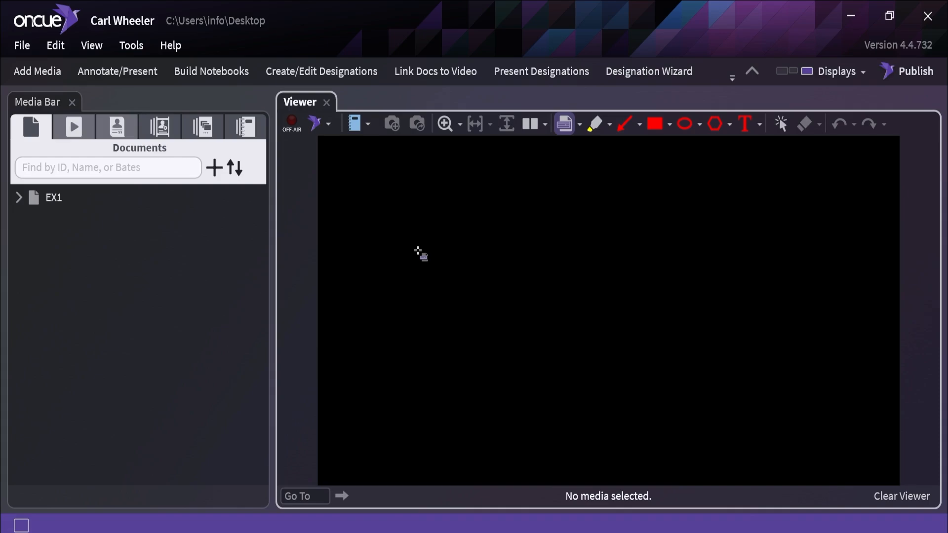
# Step: Expand EX1 and view page EX1.1 and the saved annotations EX1.1.1, EX1.3.1 and EX1.5.1 in the viewer
pyautogui.click(20, 197)
pyautogui.click(44, 220)
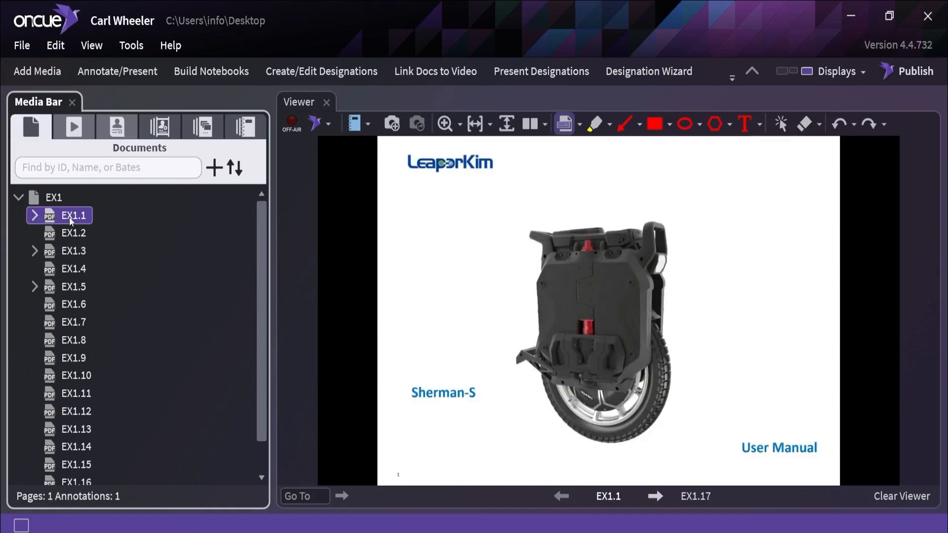
pyautogui.click(35, 215)
pyautogui.click(78, 235)
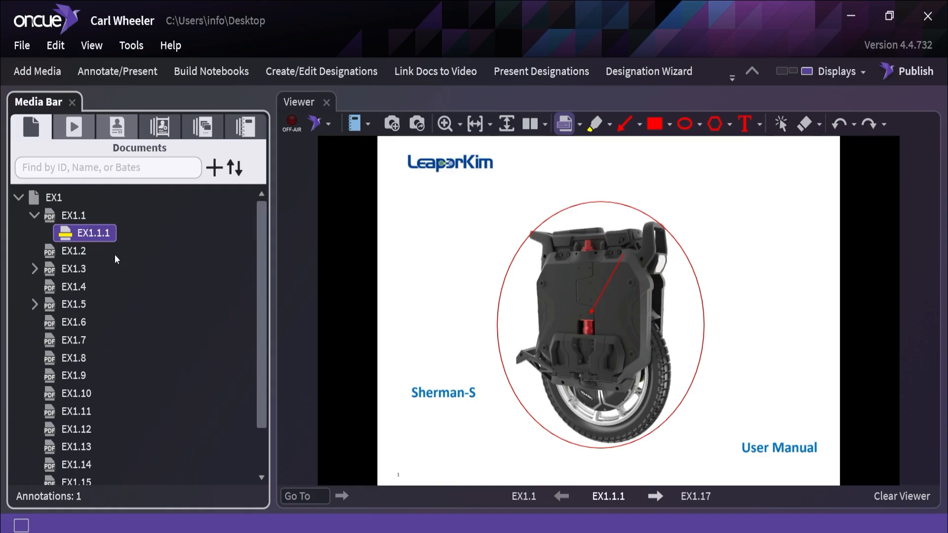
pyautogui.click(34, 268)
pyautogui.click(79, 287)
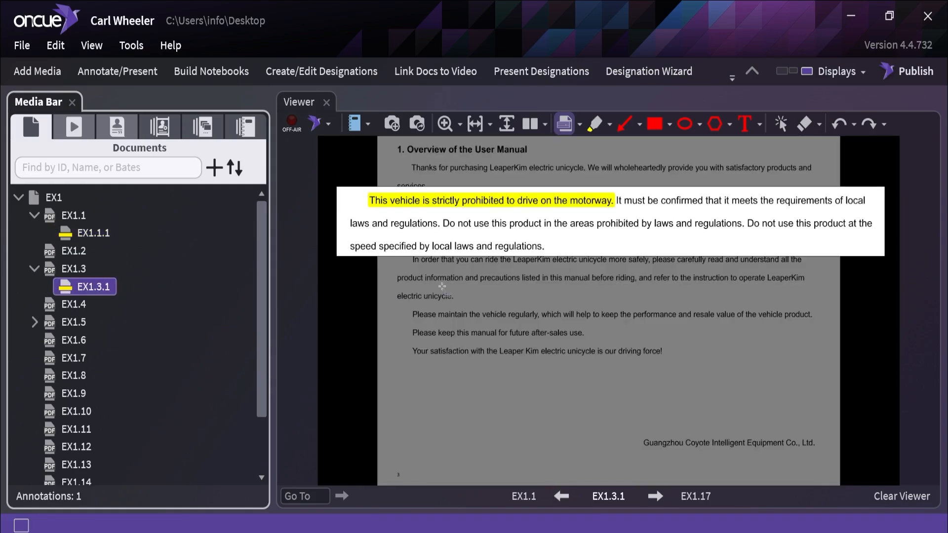
pyautogui.click(34, 321)
pyautogui.click(90, 340)
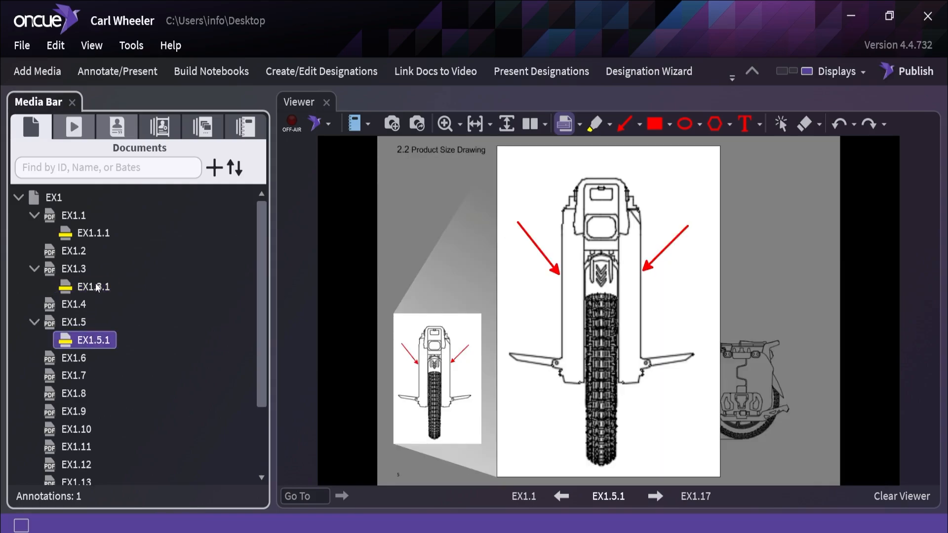
# Step: Revisit annotations EX1.3.1 and EX1.1.1, collapse their page entries, and clear the viewer
pyautogui.click(94, 286)
pyautogui.click(94, 233)
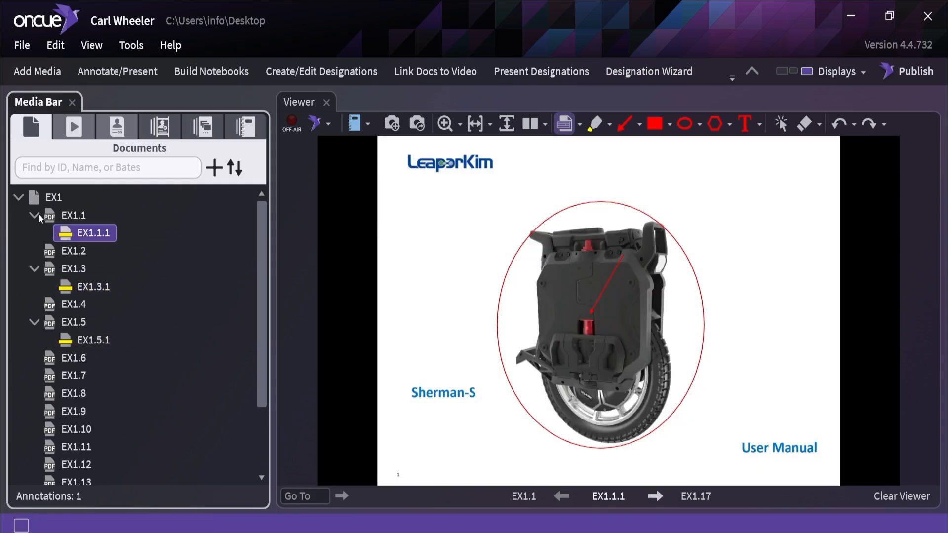
pyautogui.click(34, 215)
pyautogui.click(35, 250)
pyautogui.click(35, 286)
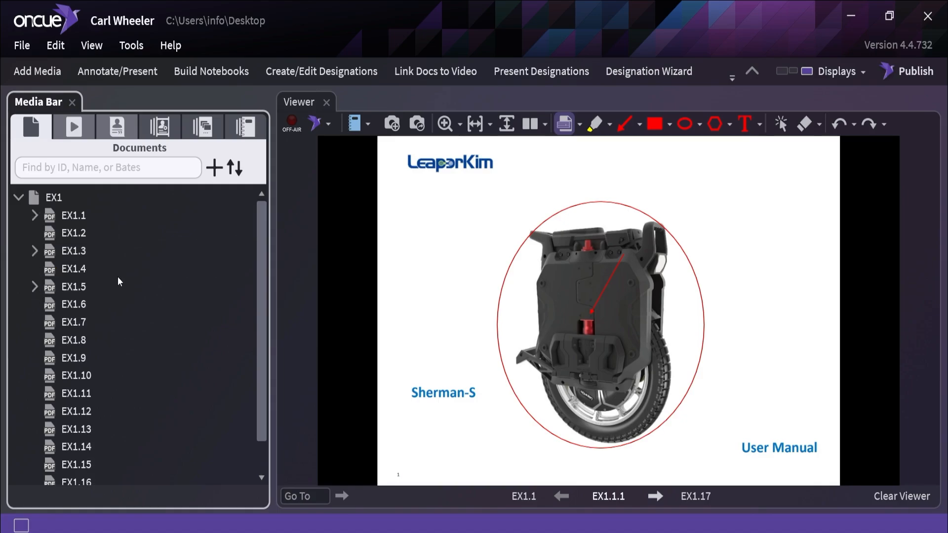
pyautogui.press('F5')
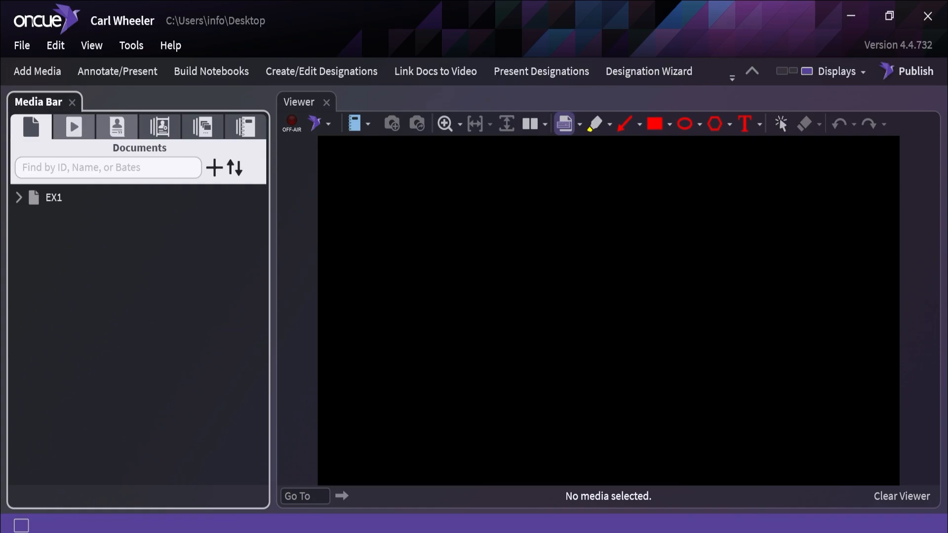
# Step: Switch to Adobe Acrobat to review the redacted replacement EX1.pdf, and close it
pyautogui.press('super+e')
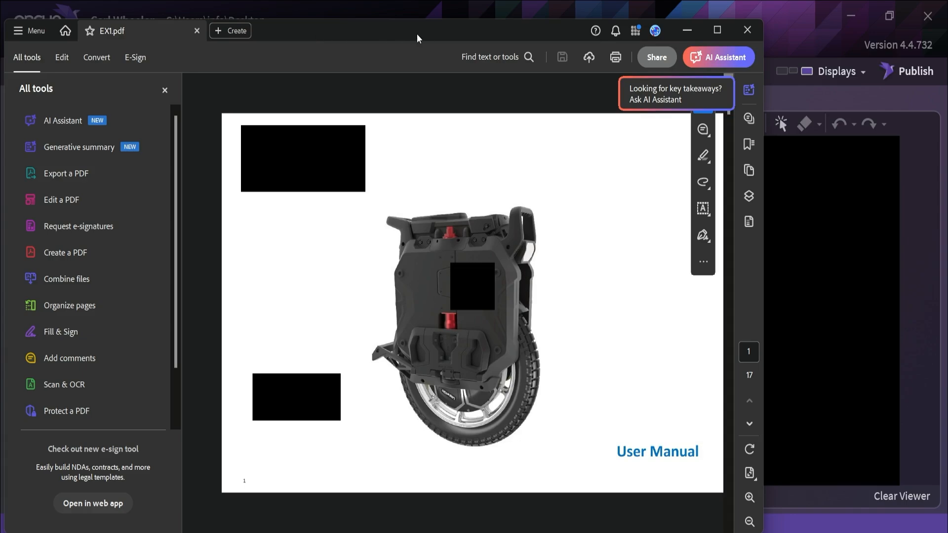
pyautogui.click(748, 34)
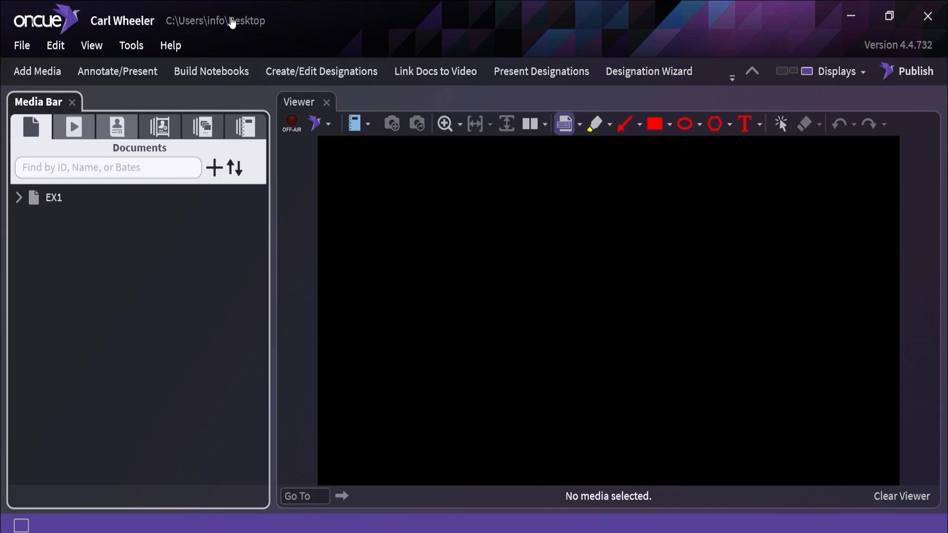
# Step: Open the case's _documents folder and replace its EX1.pdf with the EX1.pdf from the Desktop
pyautogui.keyDown('ctrl'); pyautogui.click(233, 22); pyautogui.keyUp('ctrl')
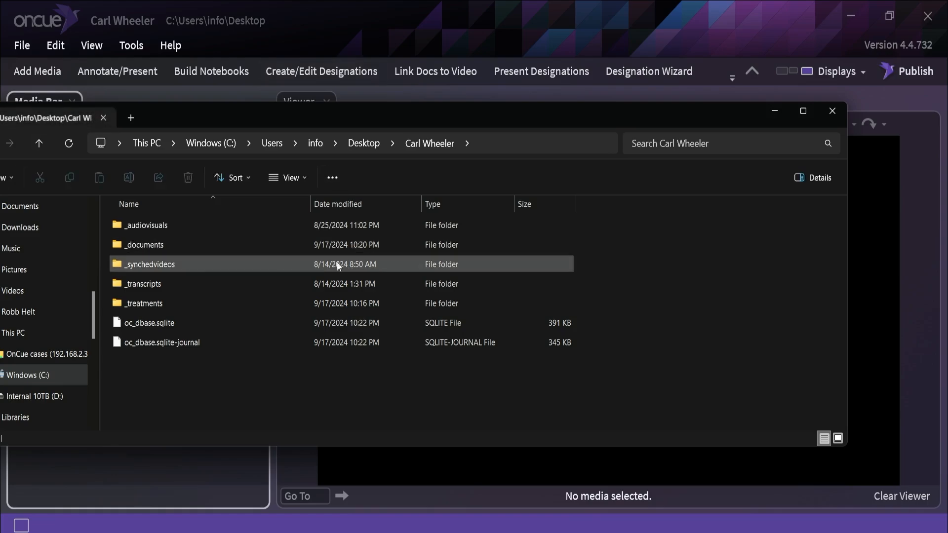
pyautogui.doubleClick(170, 245)
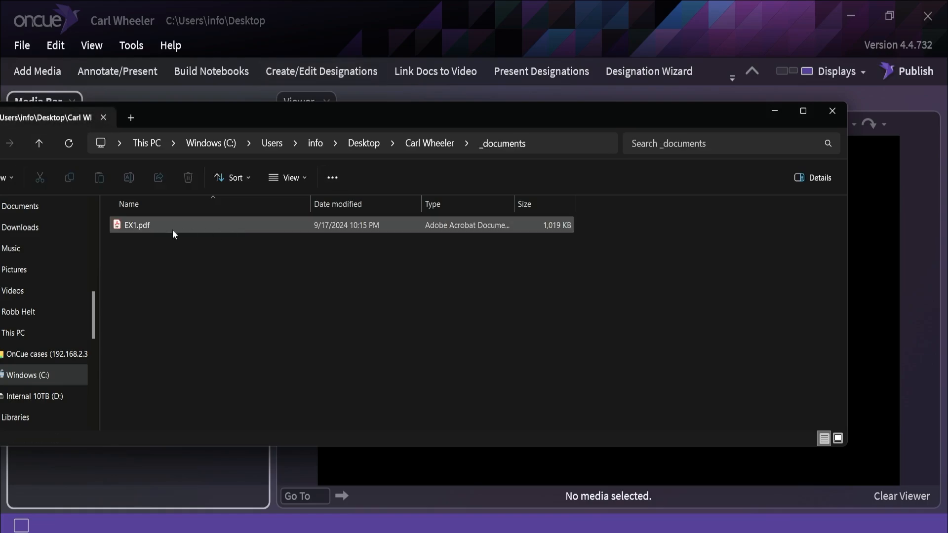
pyautogui.moveTo(232, 113); pyautogui.dragTo(383, 108)
pyautogui.click(292, 218)
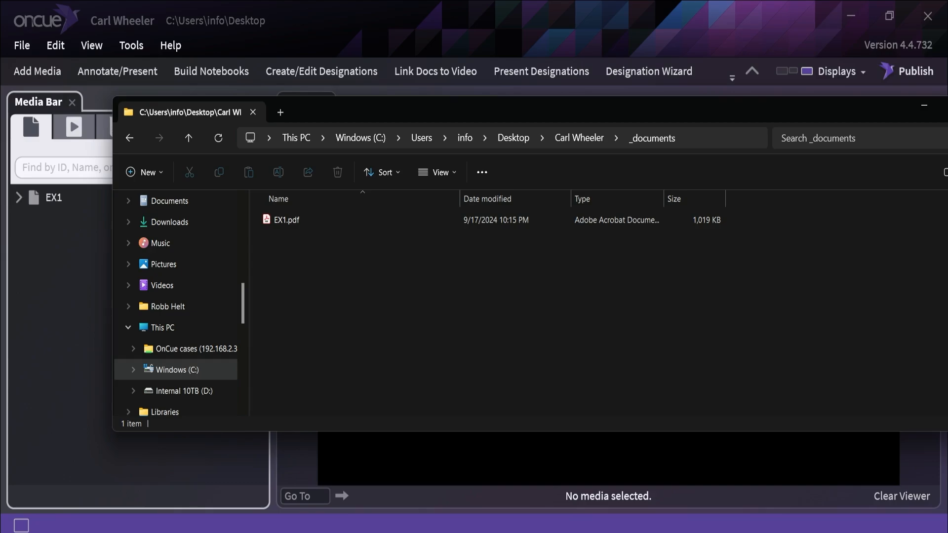
pyautogui.moveTo(947, 243); pyautogui.dragTo(325, 285)
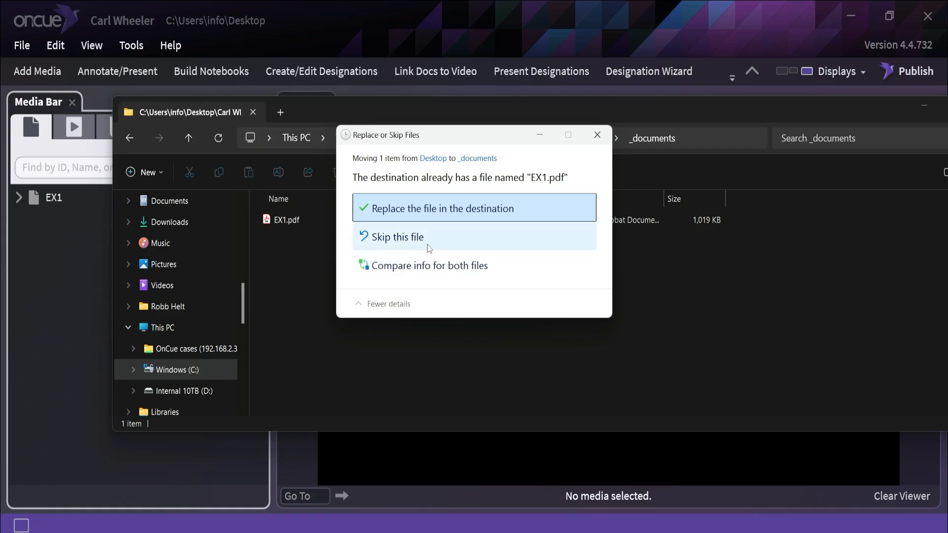
pyautogui.click(436, 212)
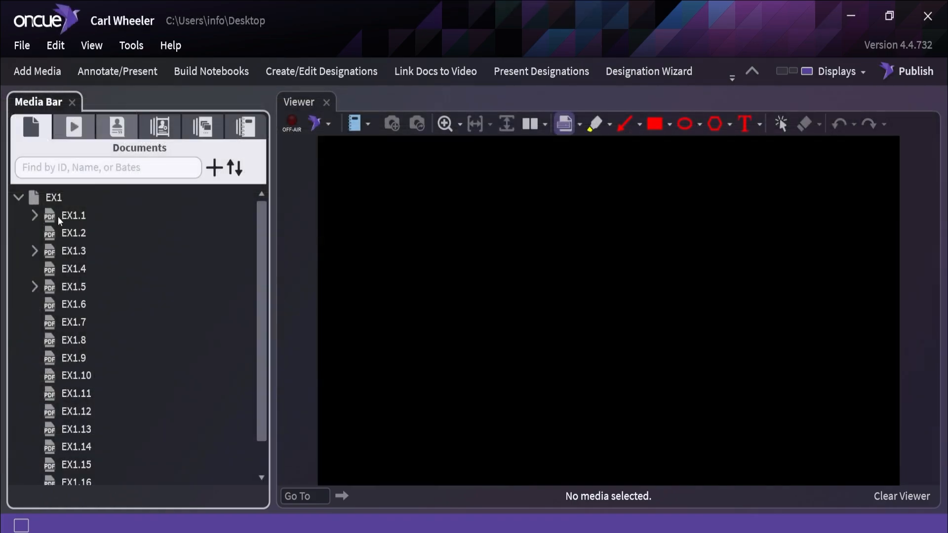
# Step: Check page EX1.1 and annotations EX1.1.1, EX1.3.1 and EX1.5.1 with the replaced file, and collapse the EX1 tree
pyautogui.click(73, 216)
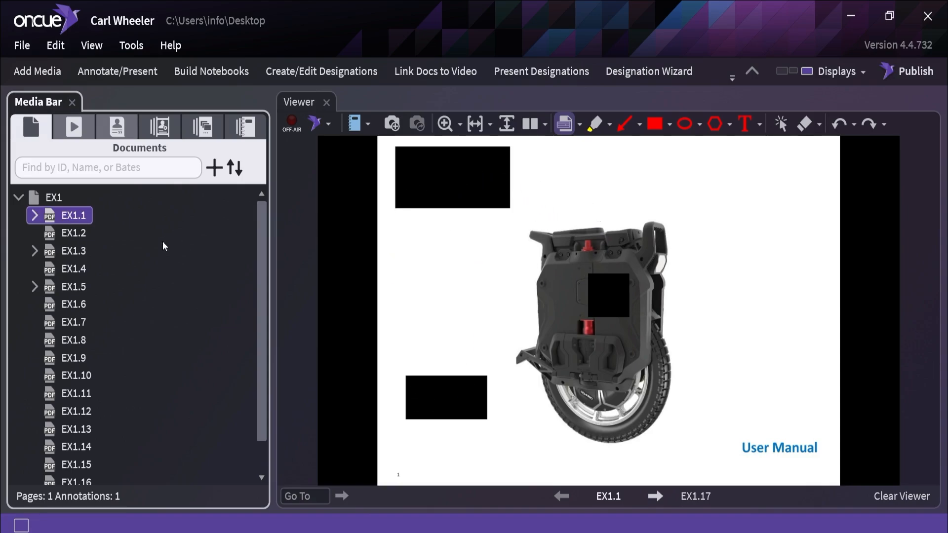
pyautogui.click(34, 216)
pyautogui.click(74, 232)
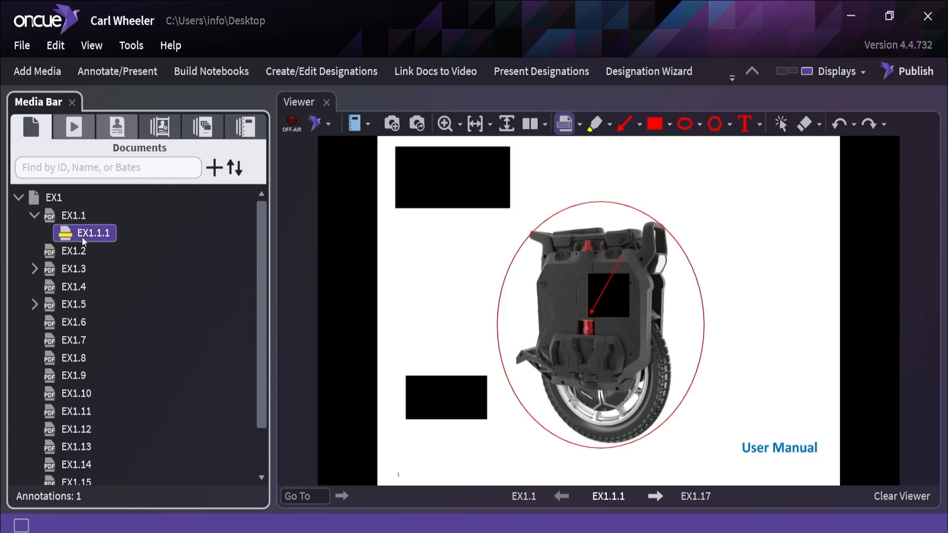
pyautogui.click(34, 268)
pyautogui.click(74, 287)
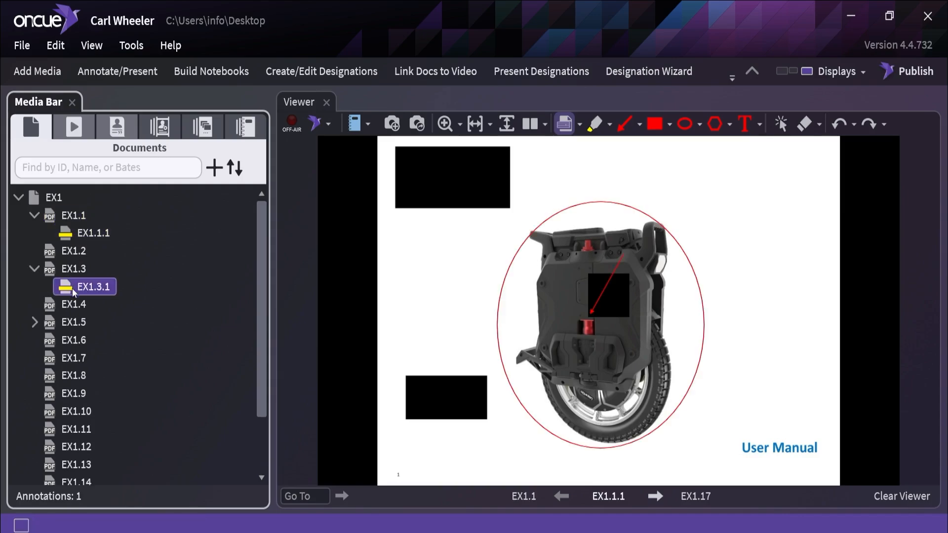
pyautogui.click(35, 269)
pyautogui.click(35, 304)
pyautogui.click(79, 322)
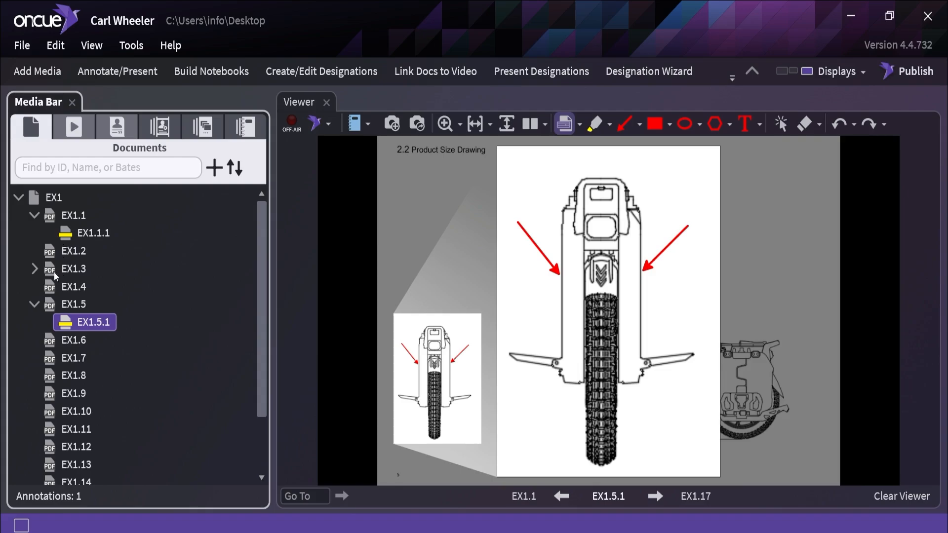
pyautogui.click(34, 305)
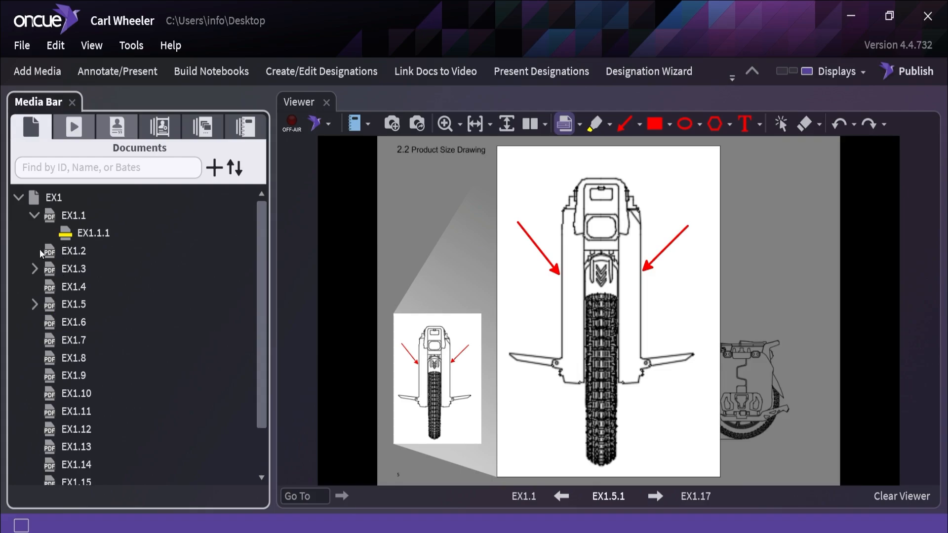
pyautogui.click(34, 215)
pyautogui.click(19, 197)
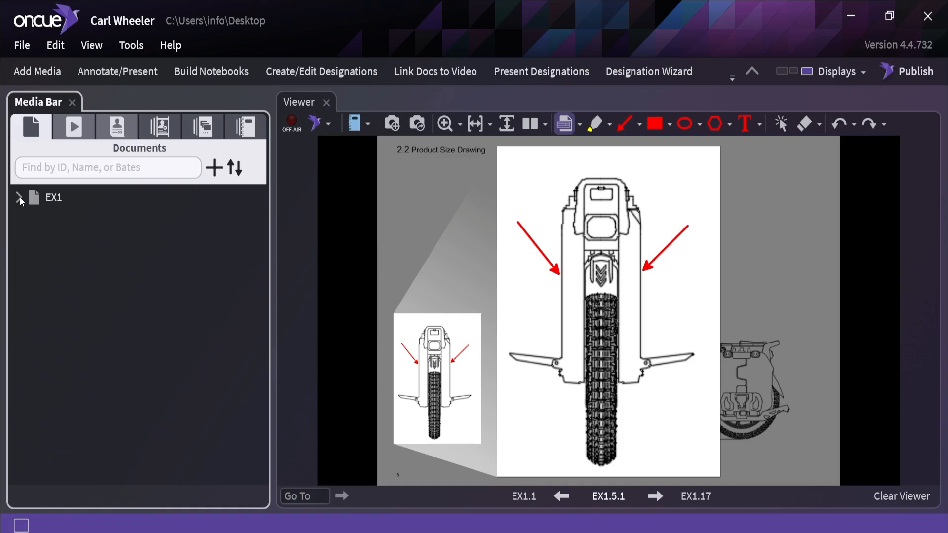
# Step: Expand EX1 again and display its first page, EX1.1, in the viewer
pyautogui.click(25, 202)
pyautogui.doubleClick(76, 218)
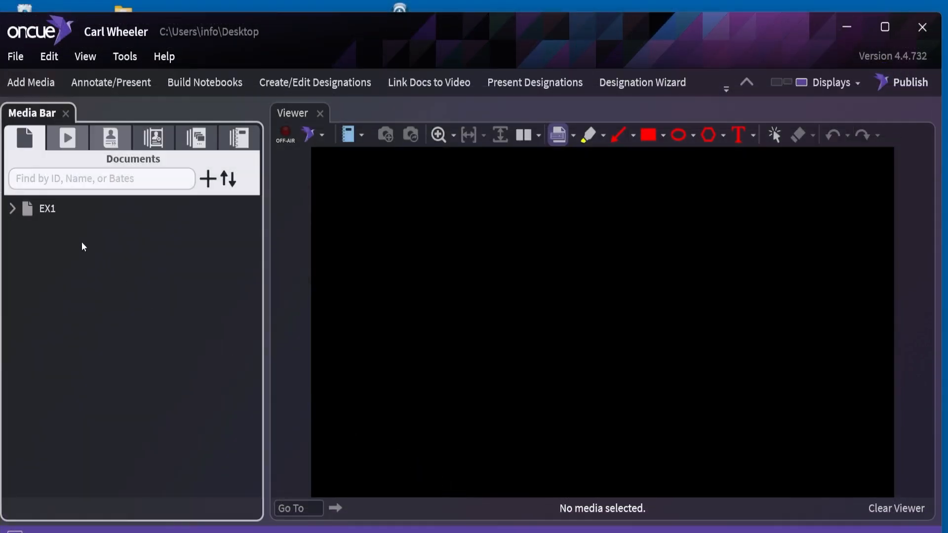
pyautogui.click(12, 209)
pyautogui.click(46, 230)
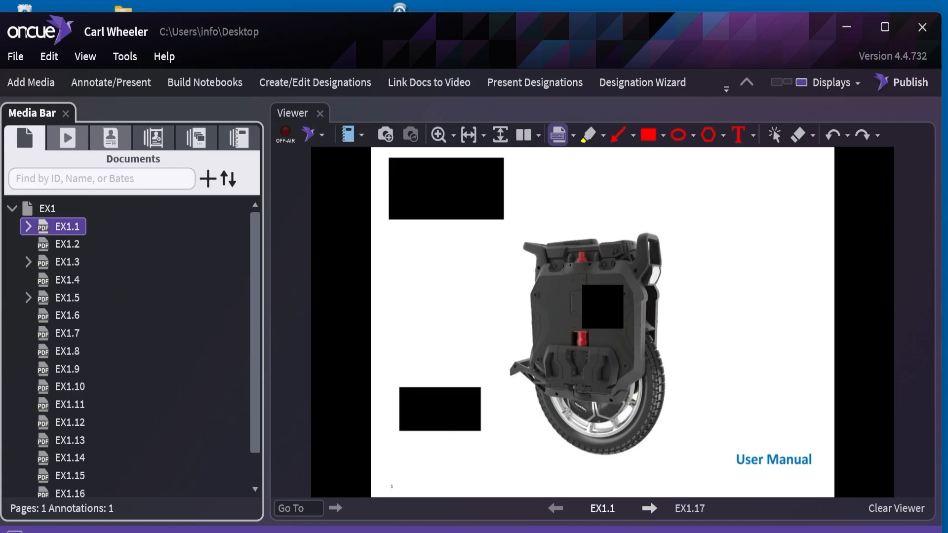
# Step: Switch to Adobe Acrobat with EX1 Color.pdf, clear the case viewer, and place the PDF window over the case window
pyautogui.press('super+e')
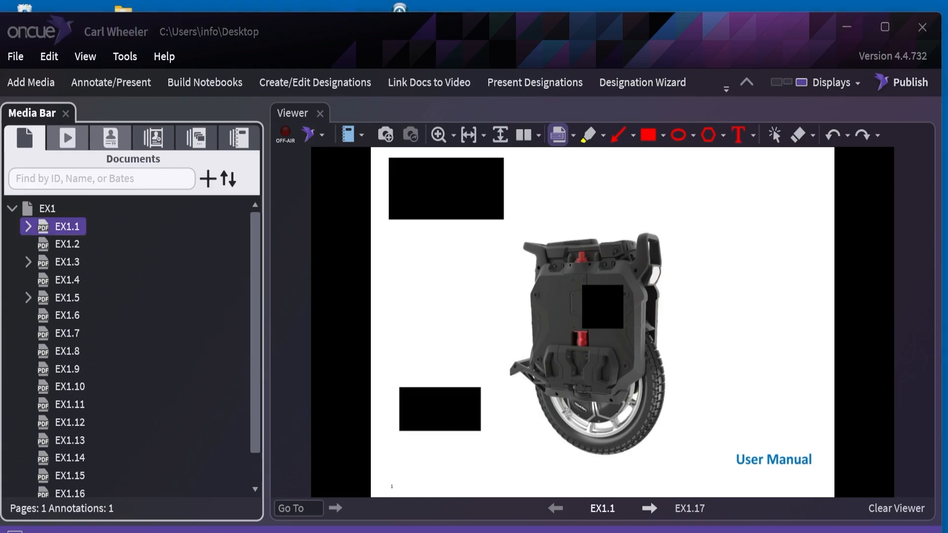
pyautogui.moveTo(591, 114); pyautogui.dragTo(947, 148)
pyautogui.hotkey('alt', 'Tab')
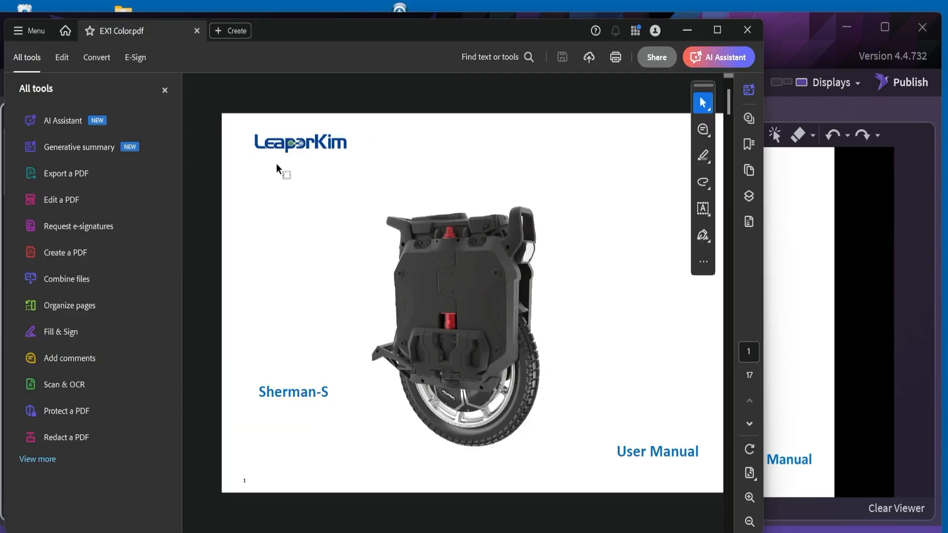
pyautogui.hotkey('alt', 'Tab')
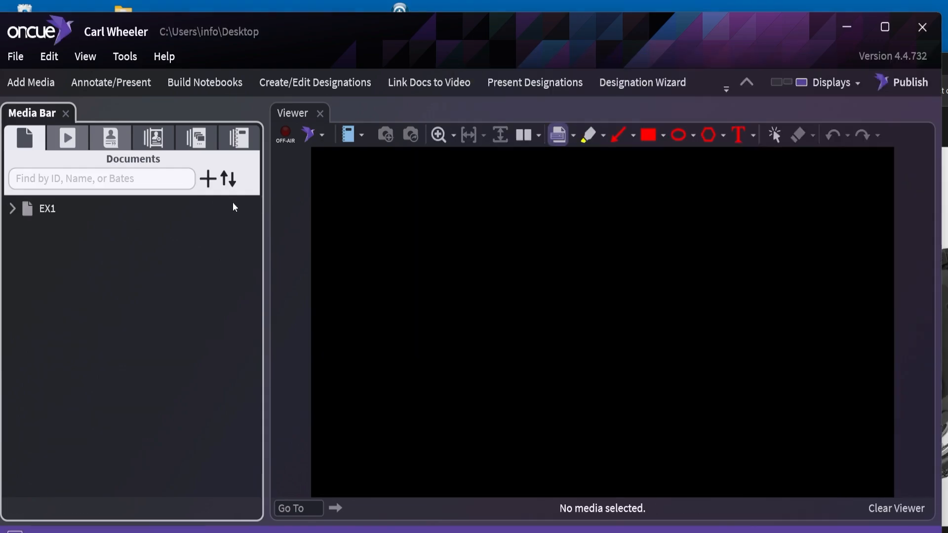
pyautogui.click(945, 503)
pyautogui.moveTo(947, 68); pyautogui.dragTo(677, 48)
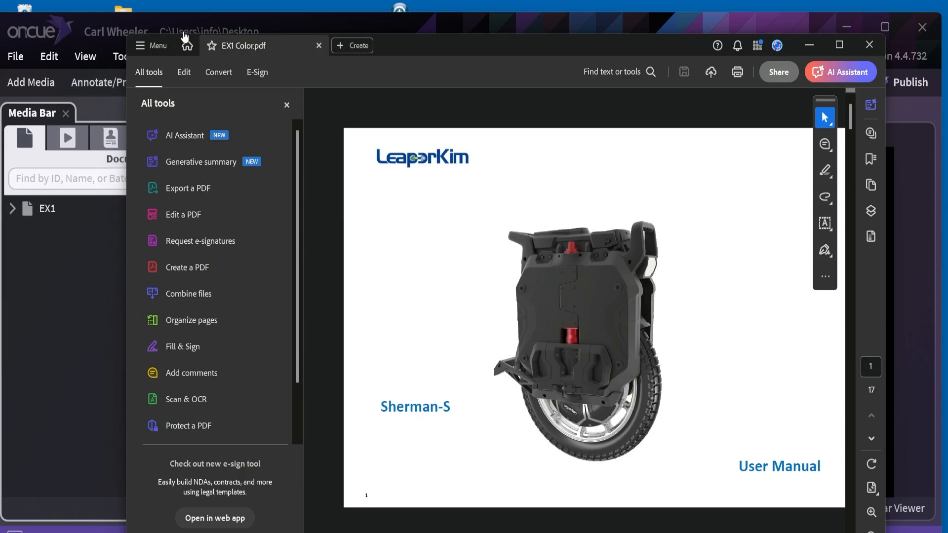
# Step: Open EX1.pdf from the case's _documents folder in Acrobat alongside EX1 Color.pdf
pyautogui.click(185, 36)
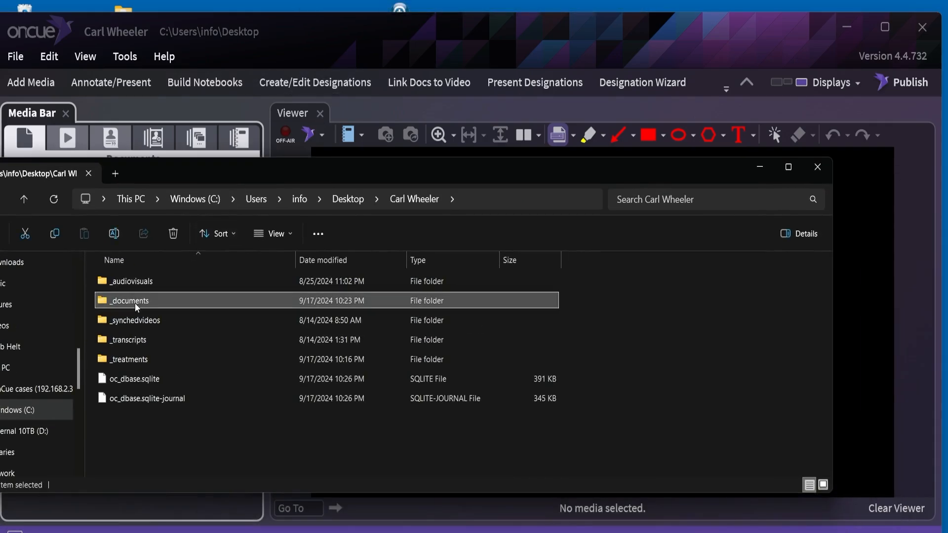
pyautogui.doubleClick(135, 300)
pyautogui.doubleClick(129, 279)
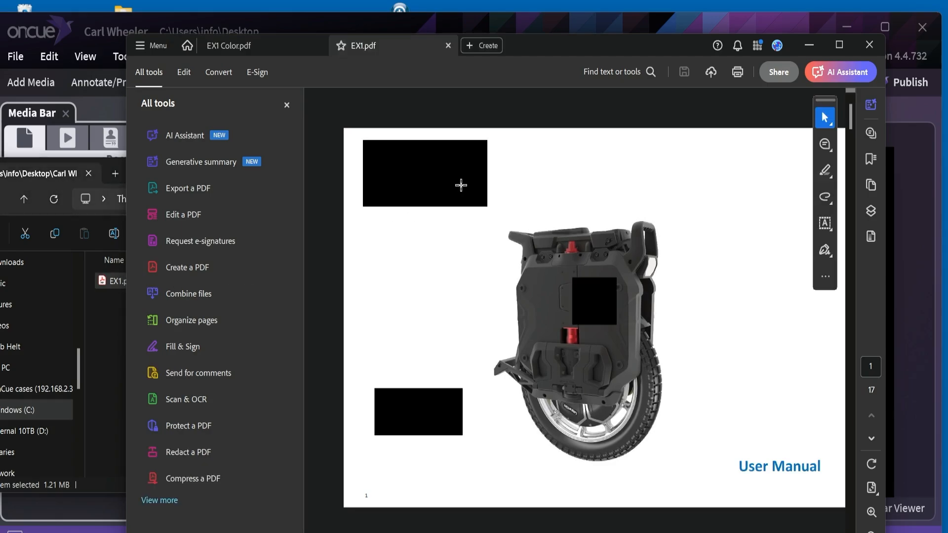
# Step: Compare the first pages of EX1 Color.pdf and EX1.pdf by switching between the two documents
pyautogui.moveTo(578, 43); pyautogui.dragTo(626, 43)
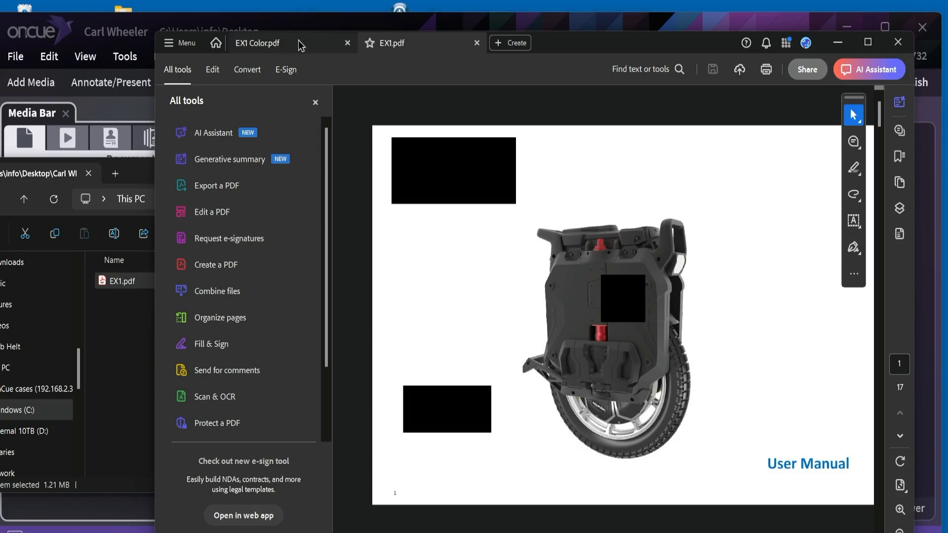
pyautogui.click(299, 40)
pyautogui.click(411, 42)
pyautogui.click(320, 46)
pyautogui.click(402, 48)
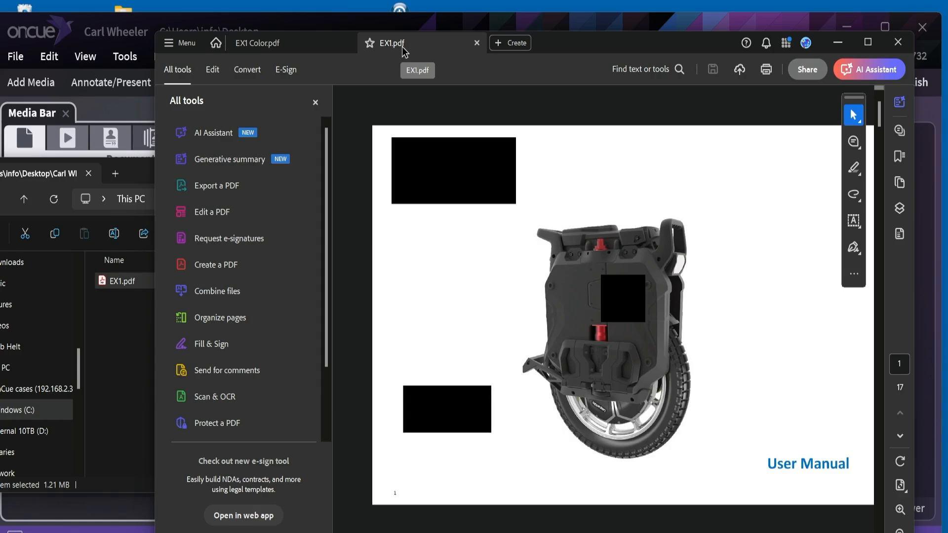
# Step: Show the page thumbnails of EX1.pdf and delete page 1
pyautogui.click(900, 184)
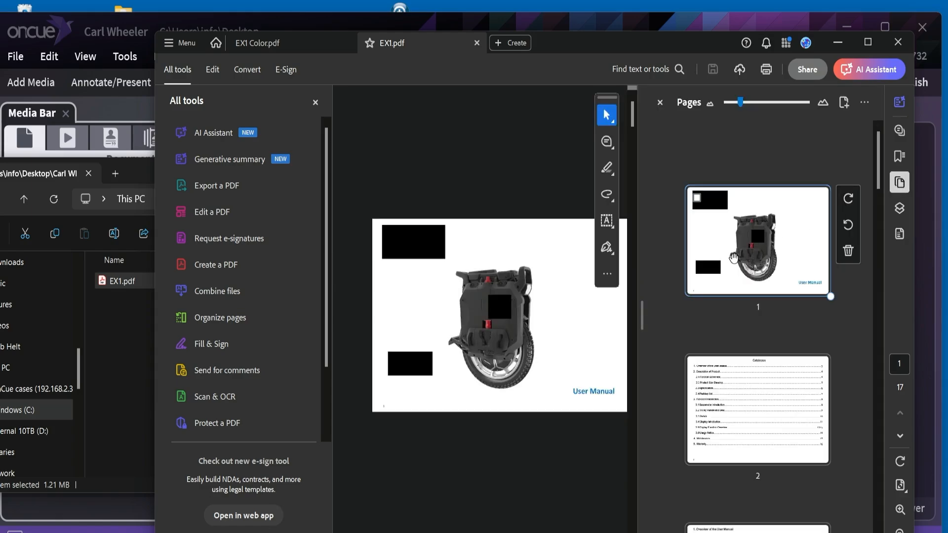
pyautogui.click(738, 250)
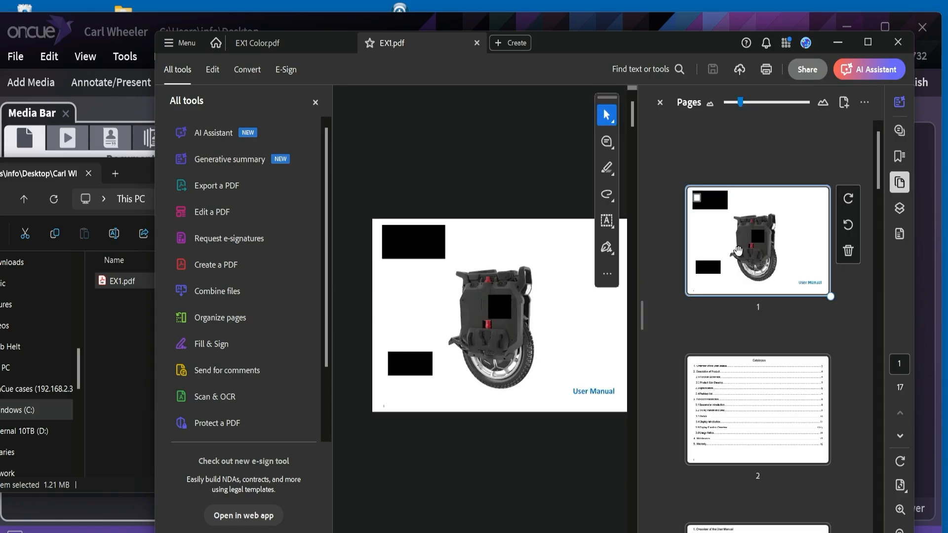
pyautogui.click(848, 251)
pyautogui.click(599, 322)
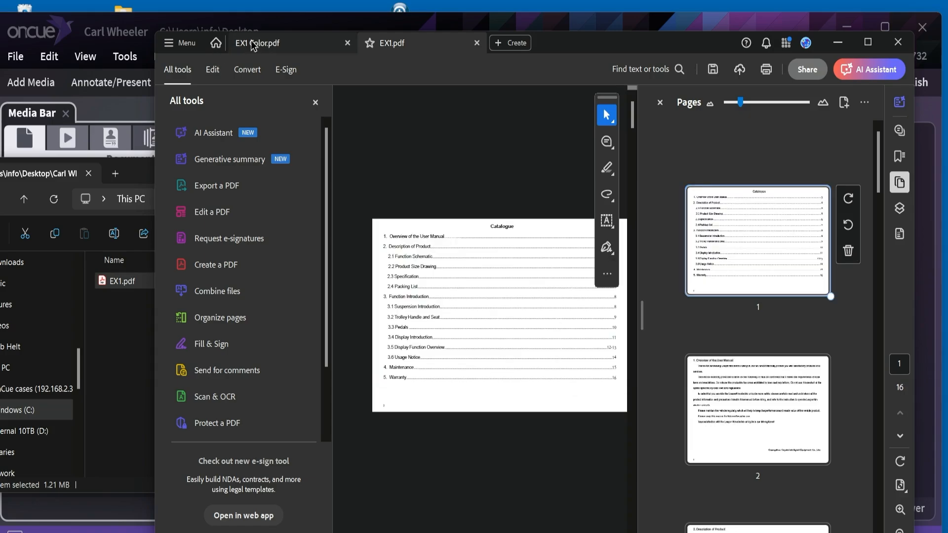
# Step: Copy page 1 of EX1 Color.pdf into EX1.pdf as its first page
pyautogui.click(250, 43)
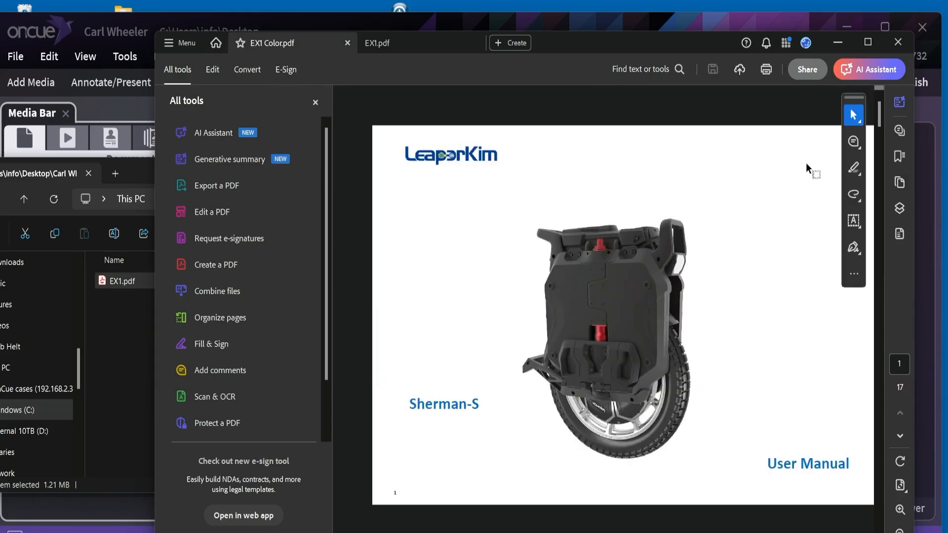
pyautogui.click(900, 182)
pyautogui.moveTo(778, 220); pyautogui.dragTo(749, 162)
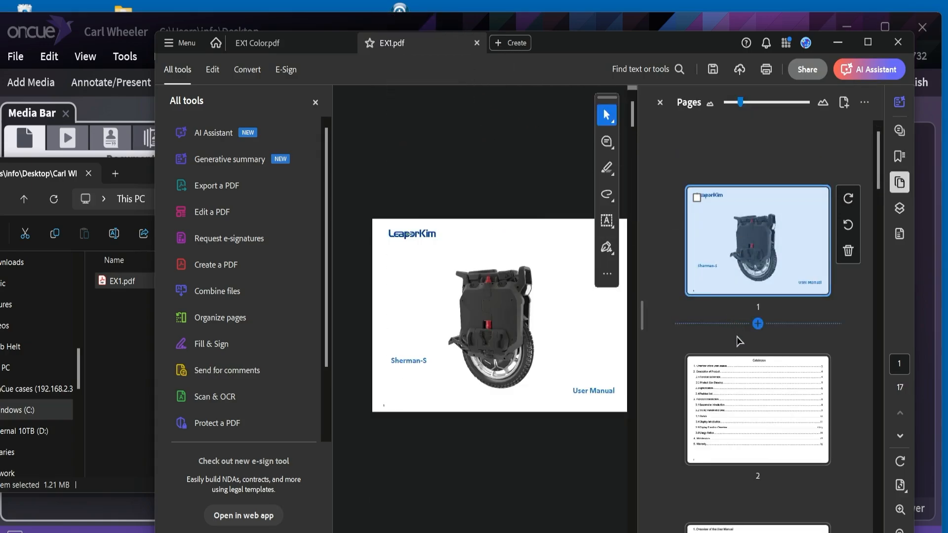
# Step: Close all documents in Acrobat, saving the changes to EX1.pdf, and move the File Explorer window clear of OnCue
pyautogui.click(898, 41)
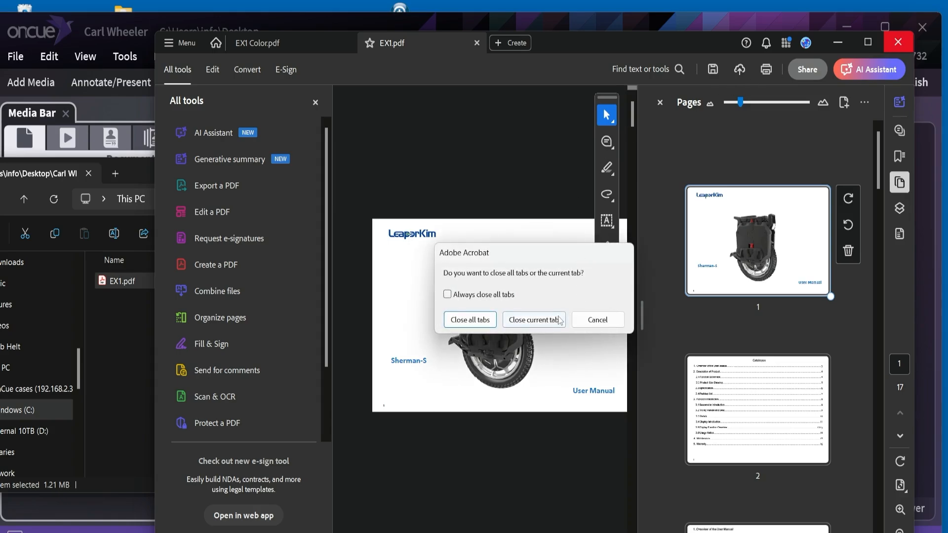
pyautogui.click(475, 320)
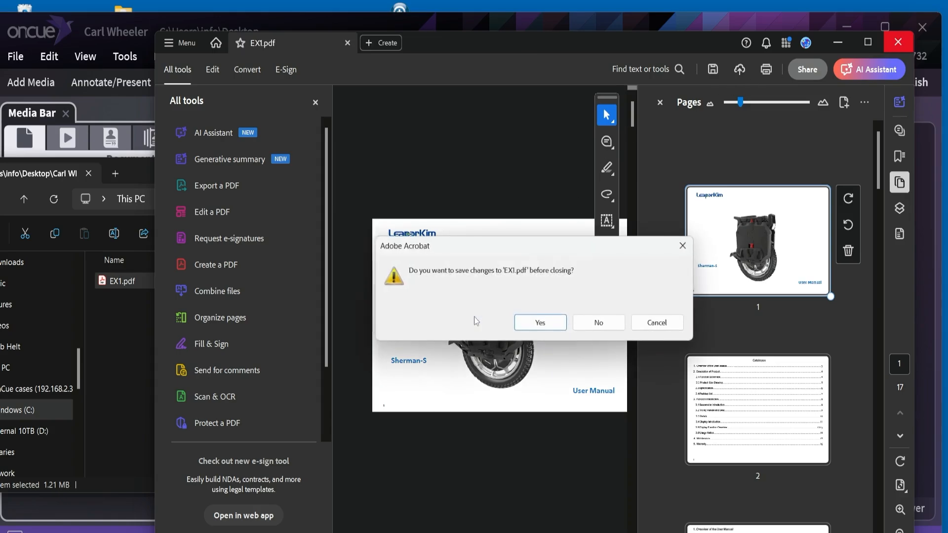
pyautogui.click(537, 323)
pyautogui.moveTo(251, 172); pyautogui.dragTo(947, 170)
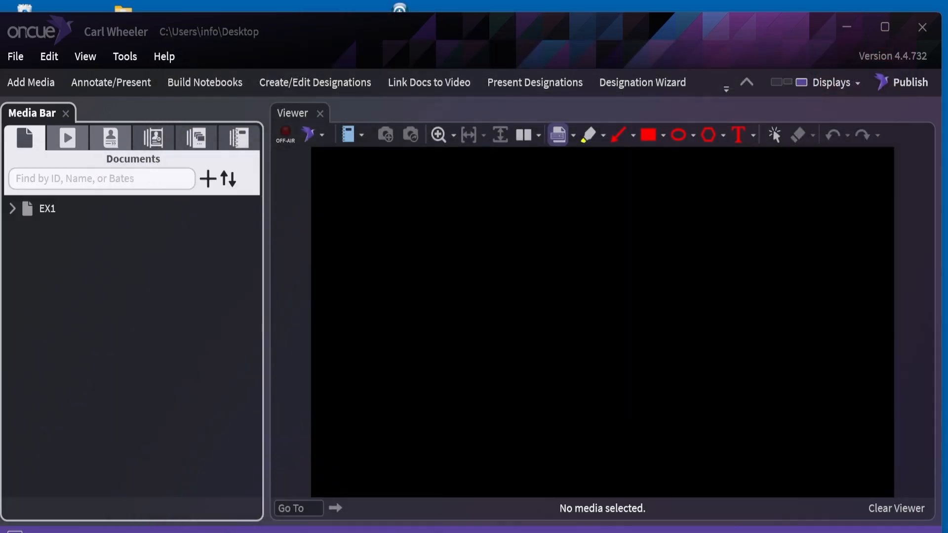
# Step: Expand EX1 in OnCue and check its pages EX1.1, EX1.7 and EX1.10 in the viewer
pyautogui.click(12, 208)
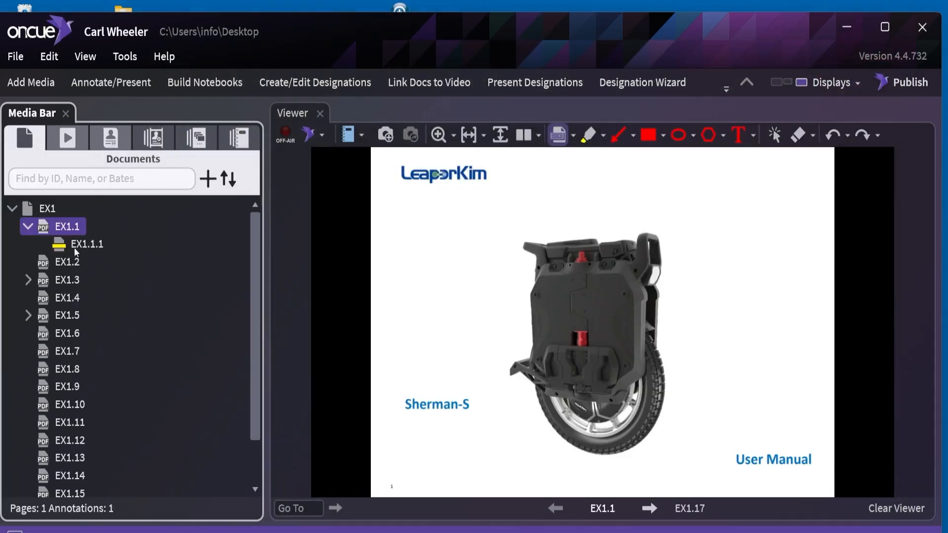
pyautogui.click(73, 229)
pyautogui.click(74, 353)
pyautogui.click(80, 404)
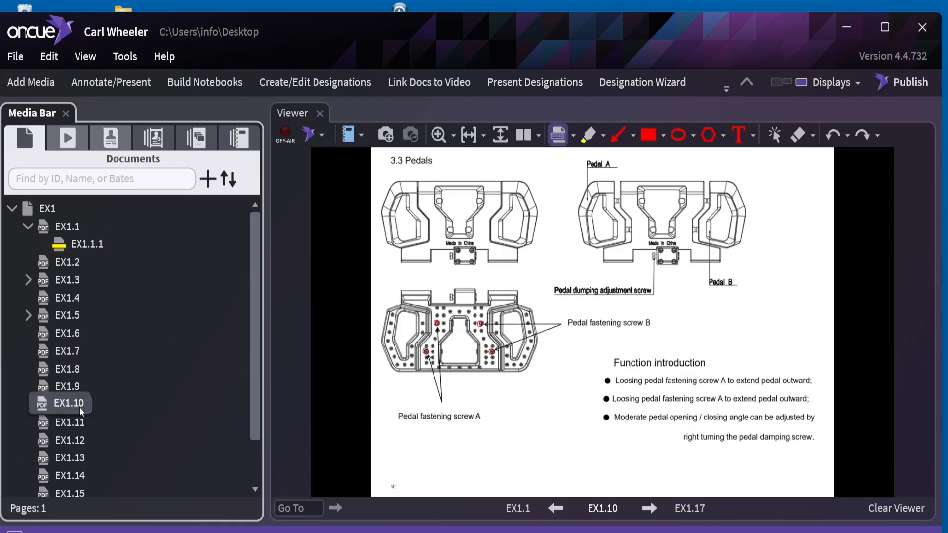
# Step: Examine the filename and full path in the properties of page EX1.1, widening the properties area, and of document EX1
pyautogui.click(73, 235)
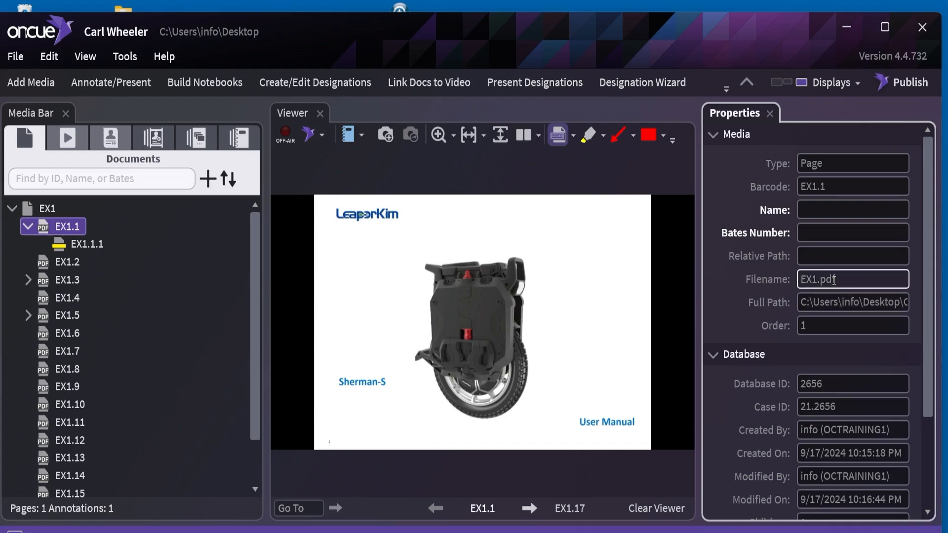
pyautogui.moveTo(700, 283); pyautogui.dragTo(562, 283)
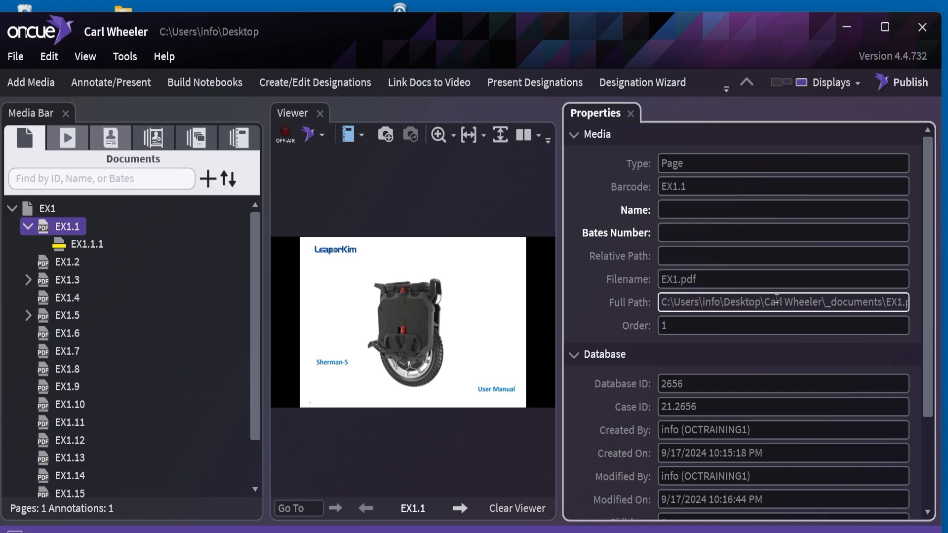
pyautogui.click(28, 205)
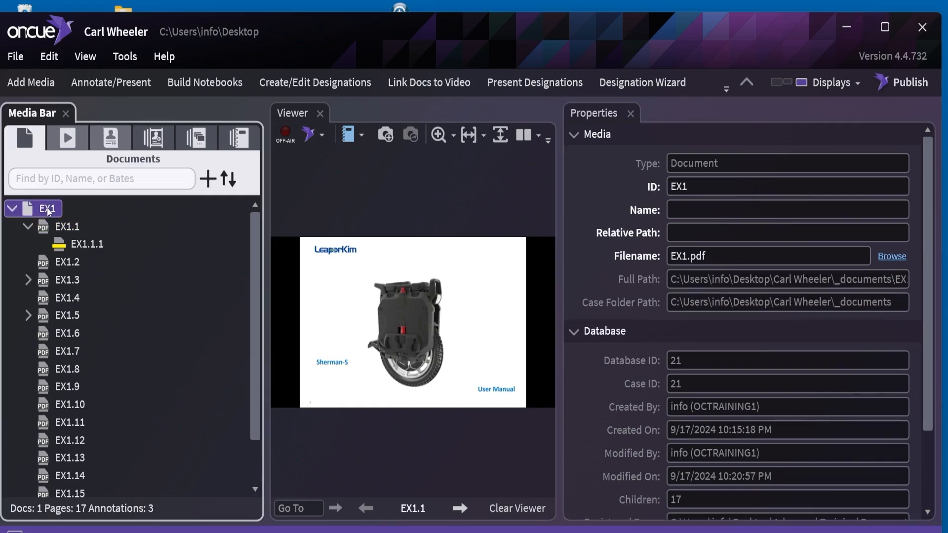